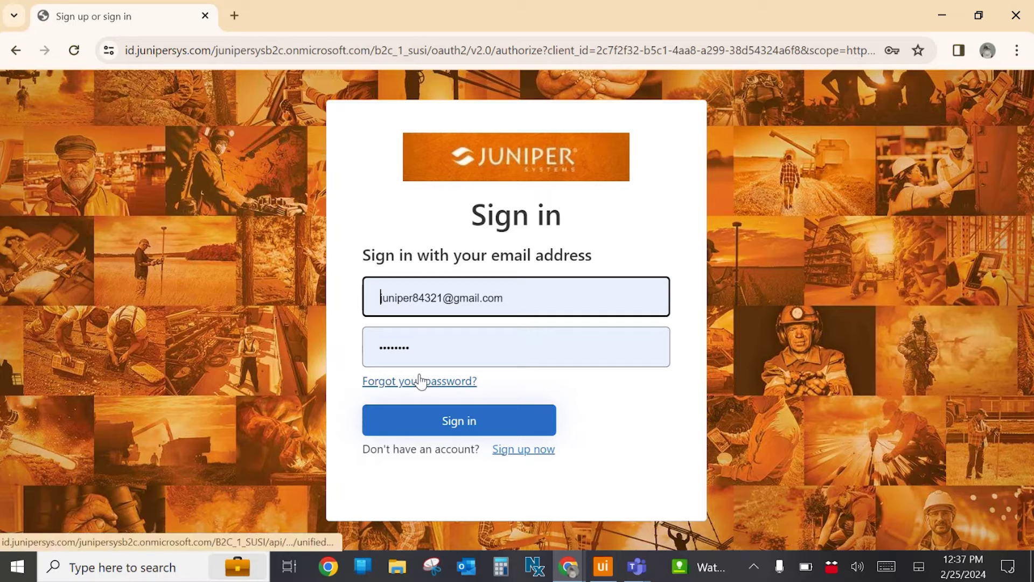
# Sign in to Juniper License Manager, assign a second user a Uinta 3 Year Subscription seat, and switch to Uinta.
pyautogui.click(512, 427)
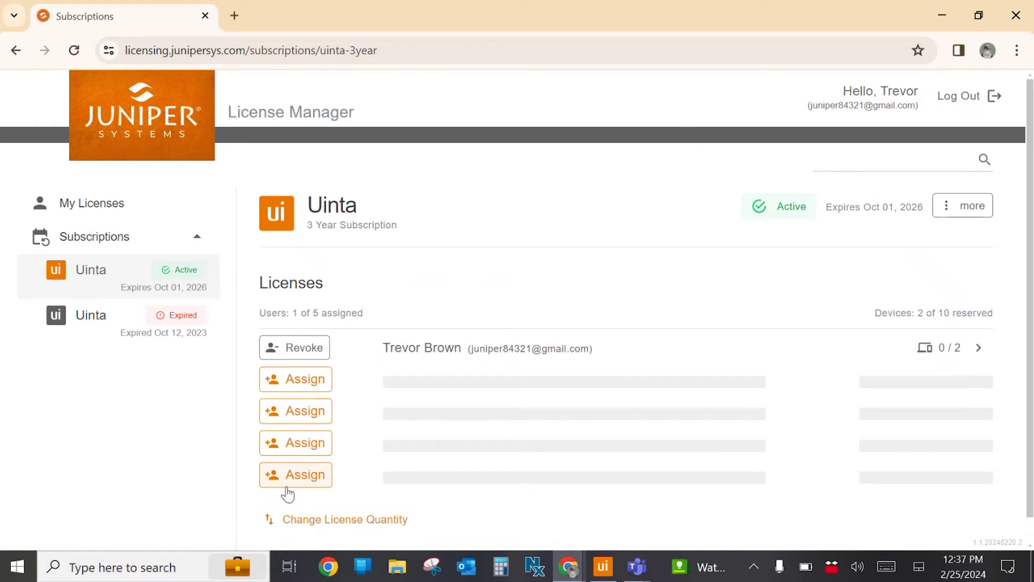
pyautogui.click(310, 379)
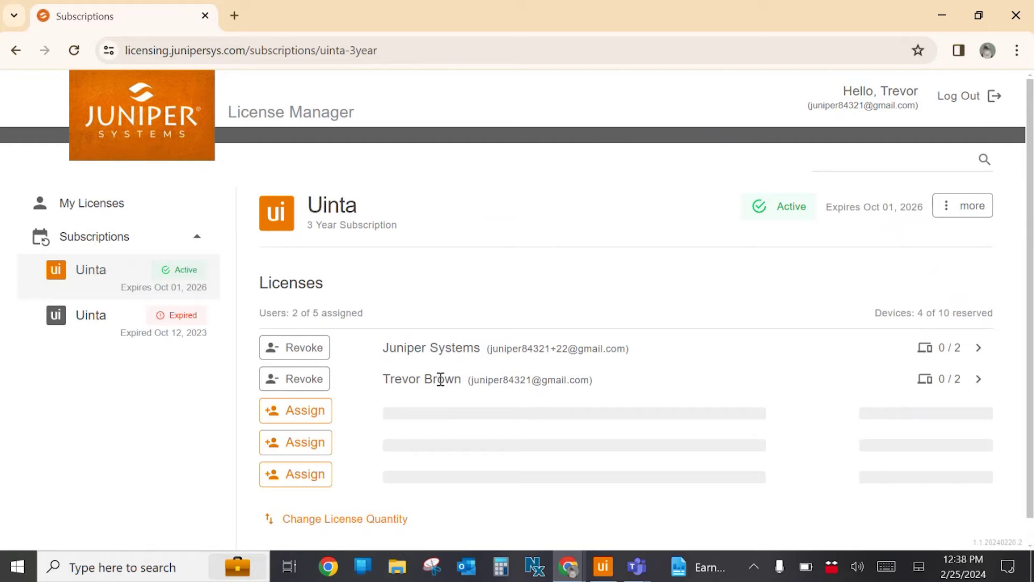
pyautogui.click(601, 569)
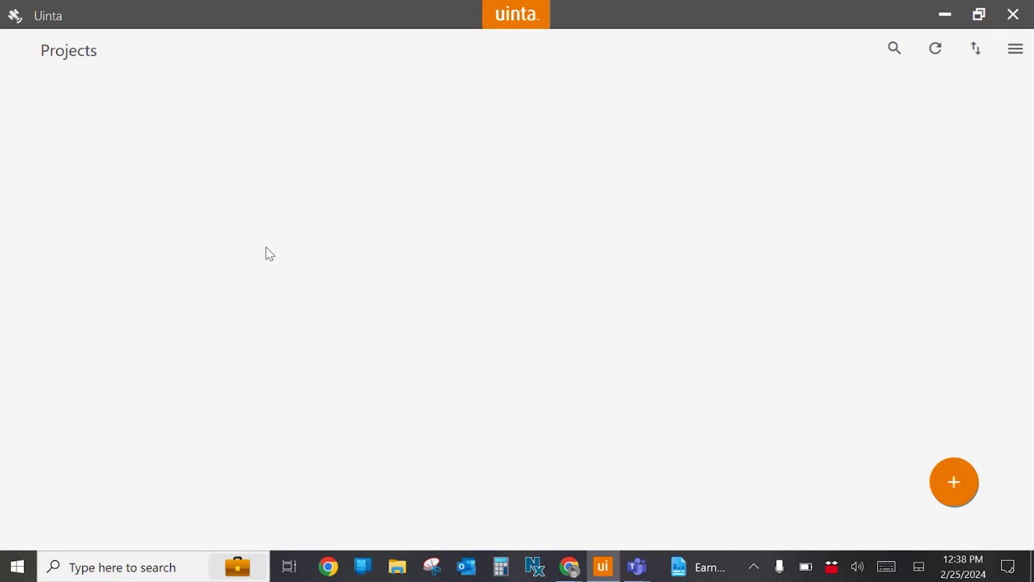
# From the menu's Account page, open the Juniper sign-in form and begin entering the account e-mail.
pyautogui.click(1025, 48)
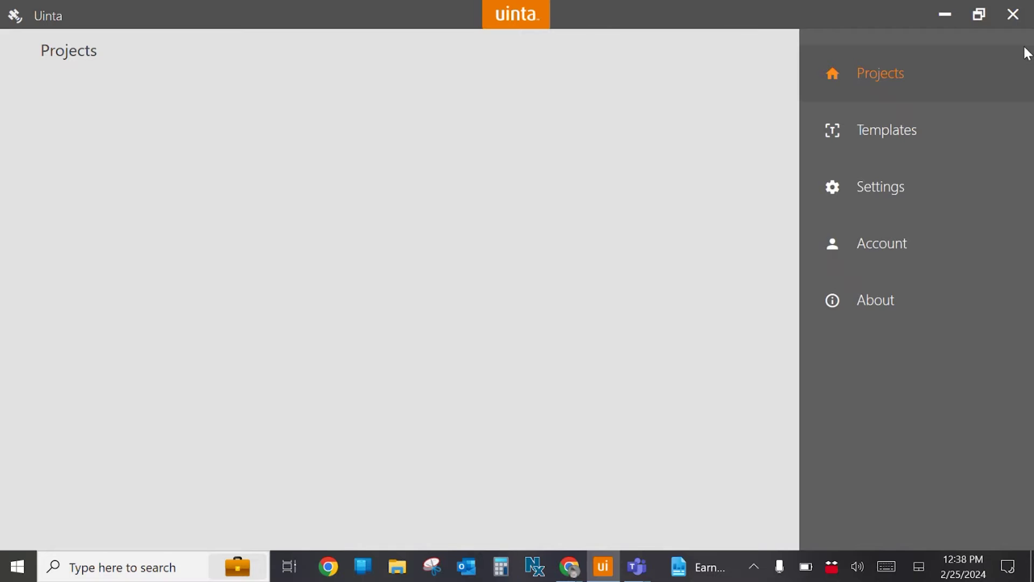
pyautogui.click(951, 266)
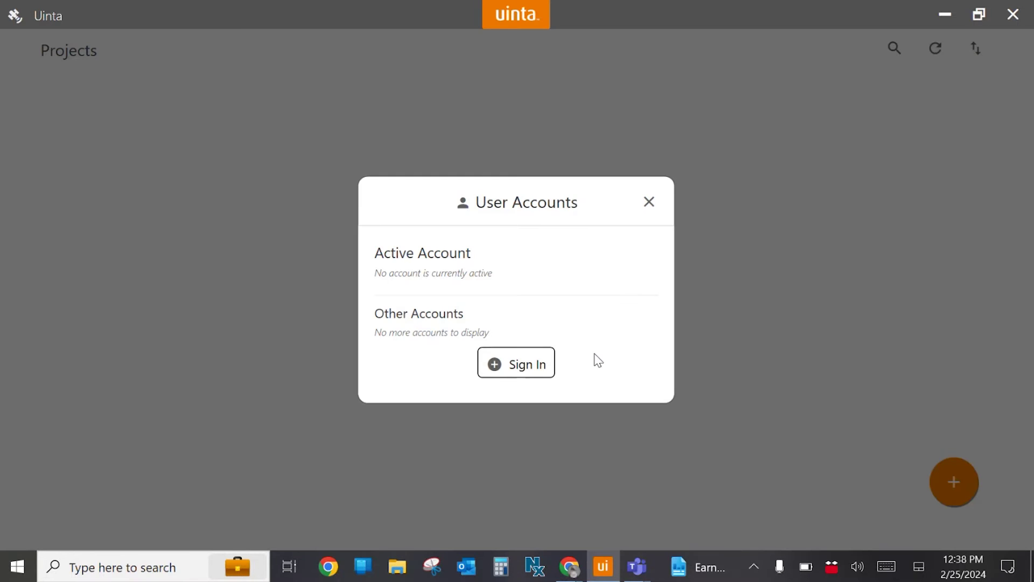
pyautogui.click(532, 371)
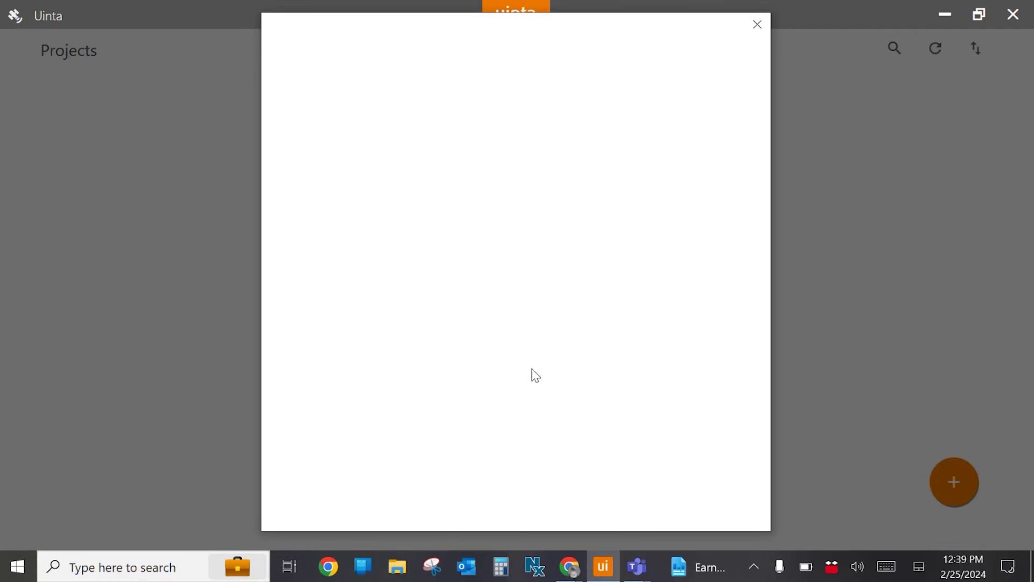
pyautogui.click(487, 273)
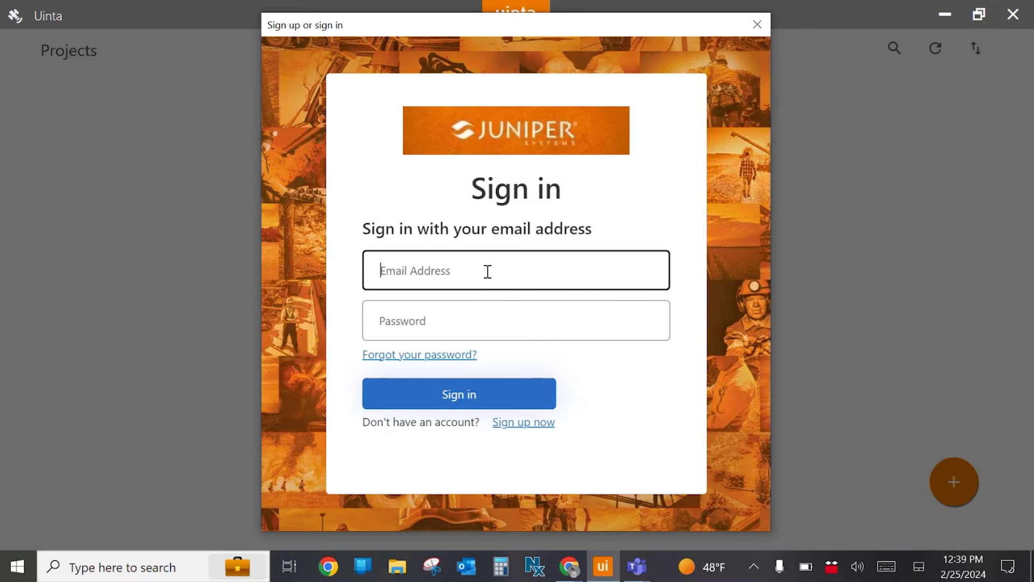
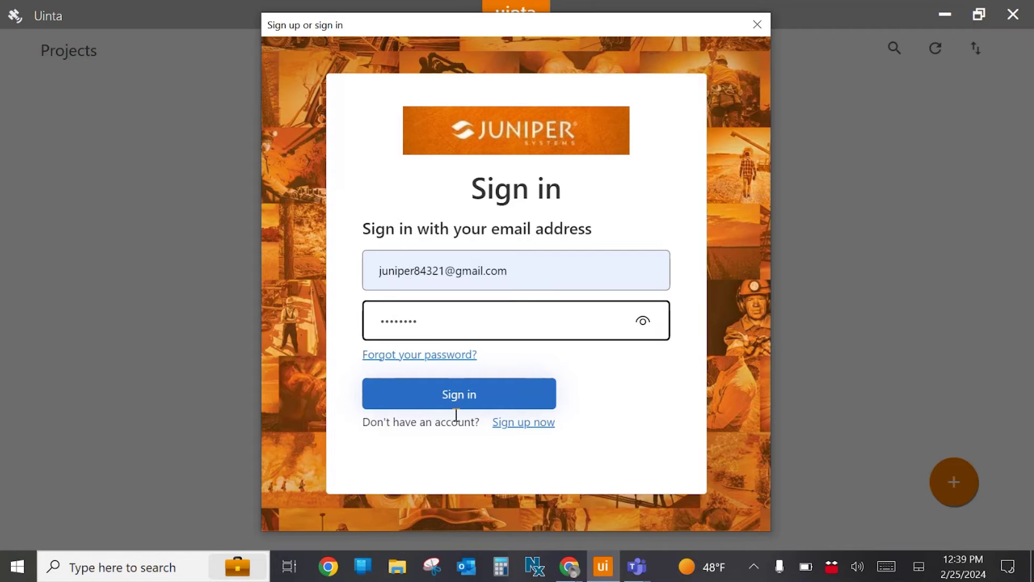
# Submit the Uinta sign-in form so the account's projects load.
pyautogui.click(454, 399)
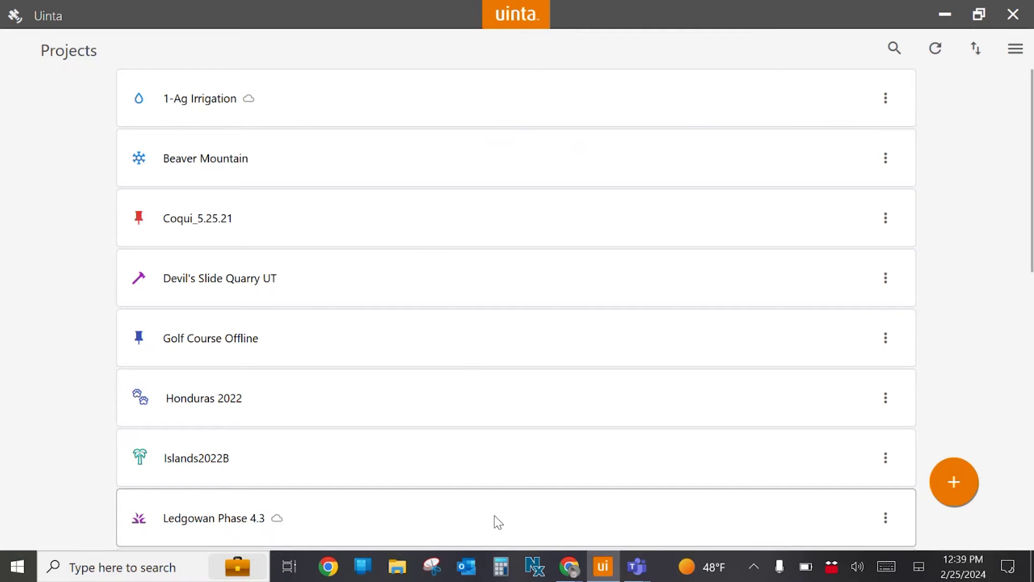
# Create a project named 'Park water' based on the Water Utilities example sample template.
pyautogui.click(973, 487)
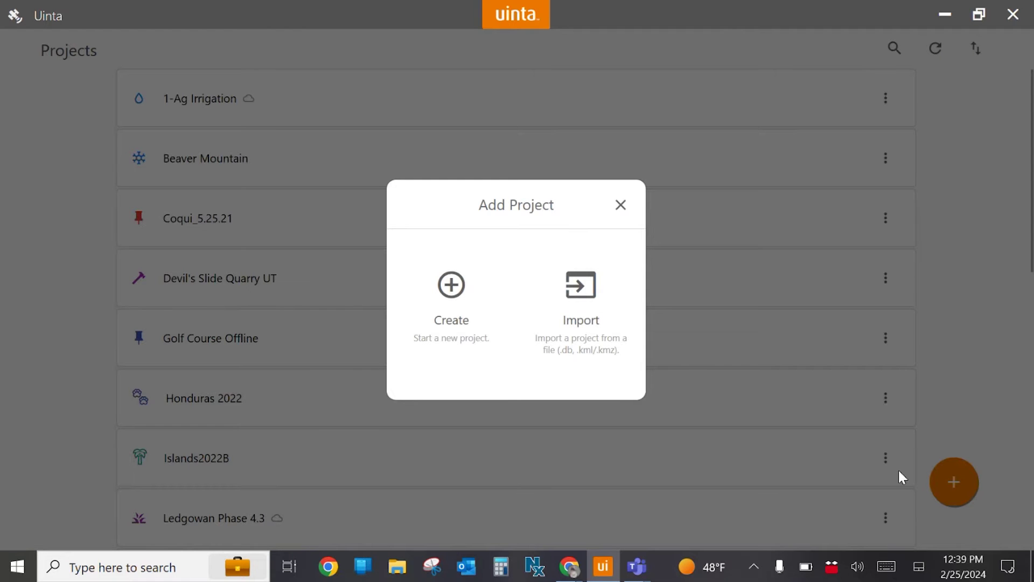
pyautogui.click(435, 284)
pyautogui.click(467, 178)
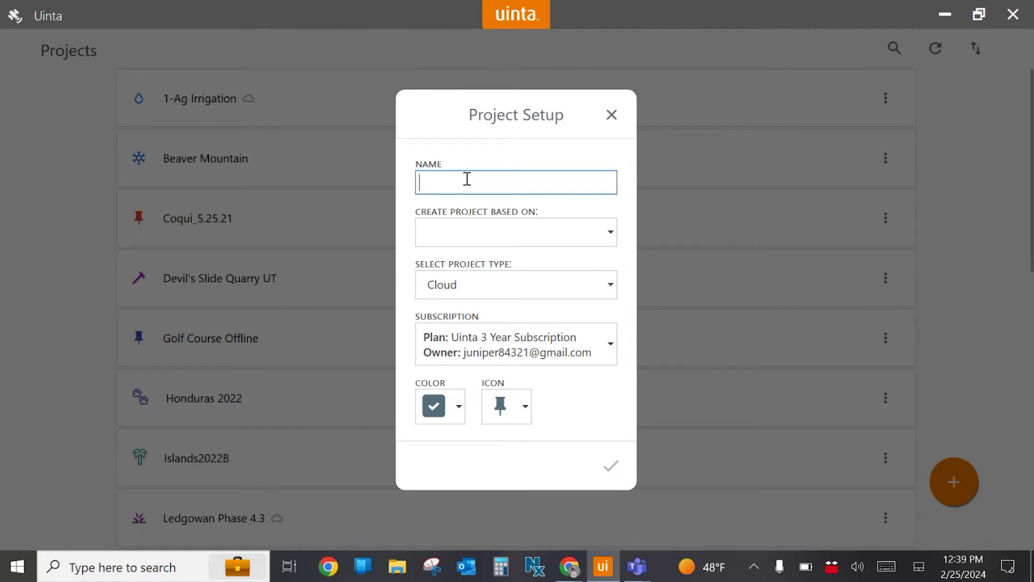
pyautogui.write('Park water')
pyautogui.click(585, 240)
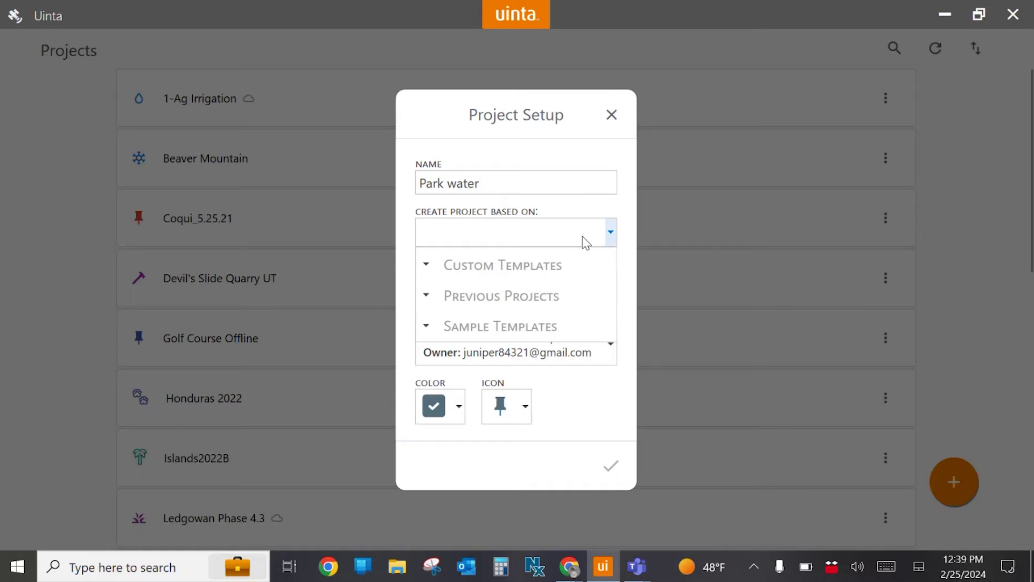
pyautogui.click(547, 327)
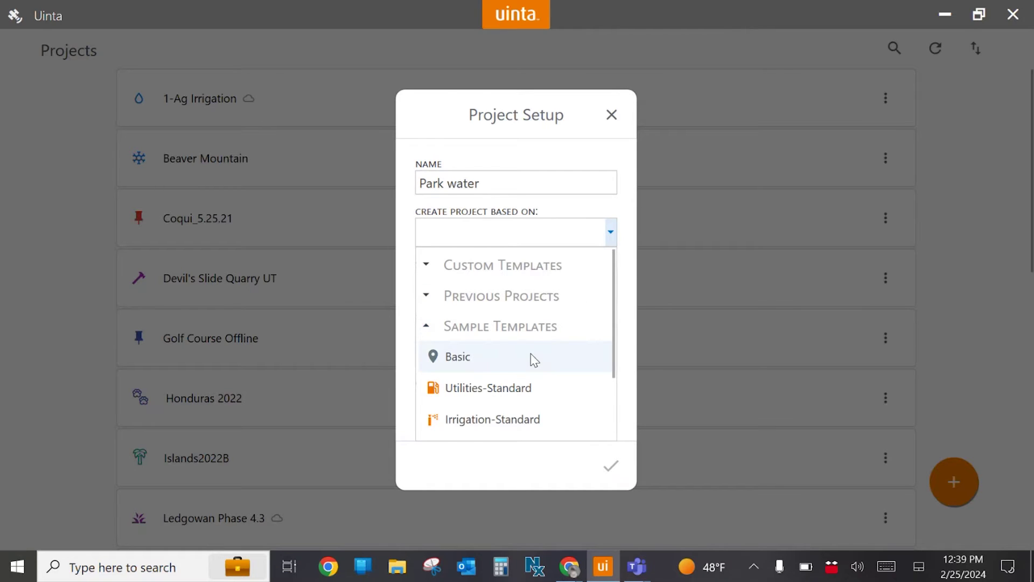
pyautogui.scroll(-1, 531, 360)
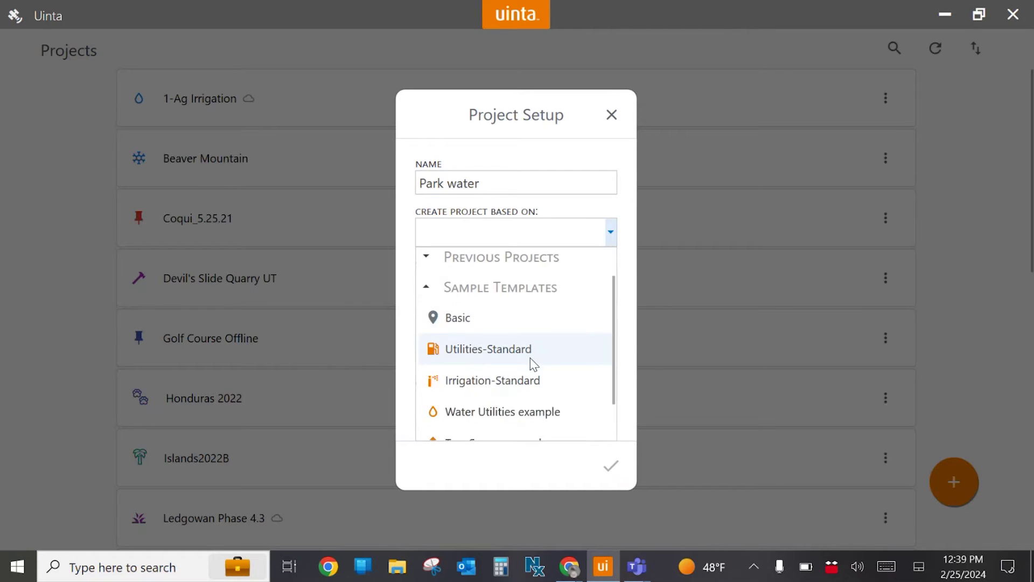
pyautogui.click(527, 426)
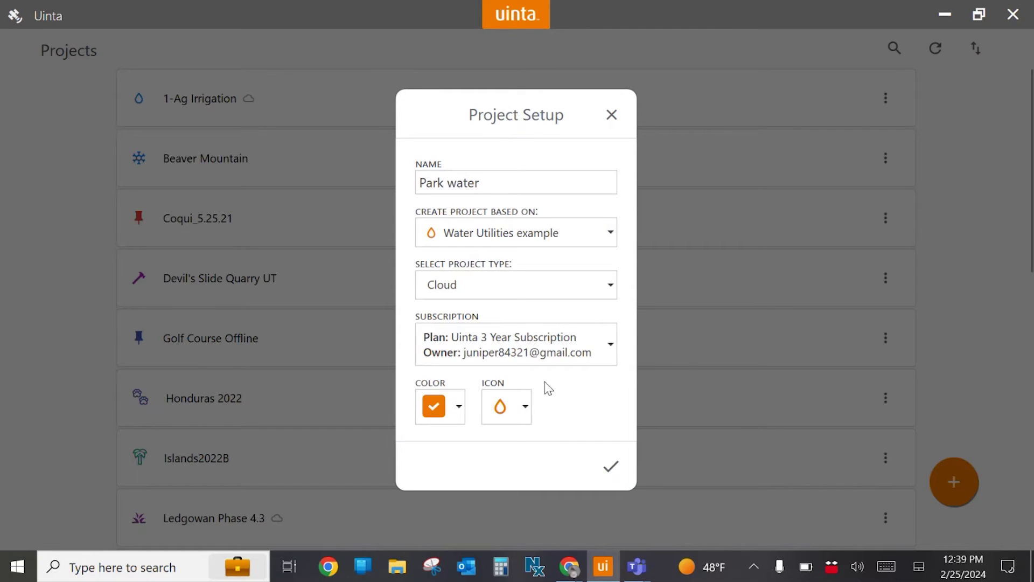
pyautogui.click(607, 473)
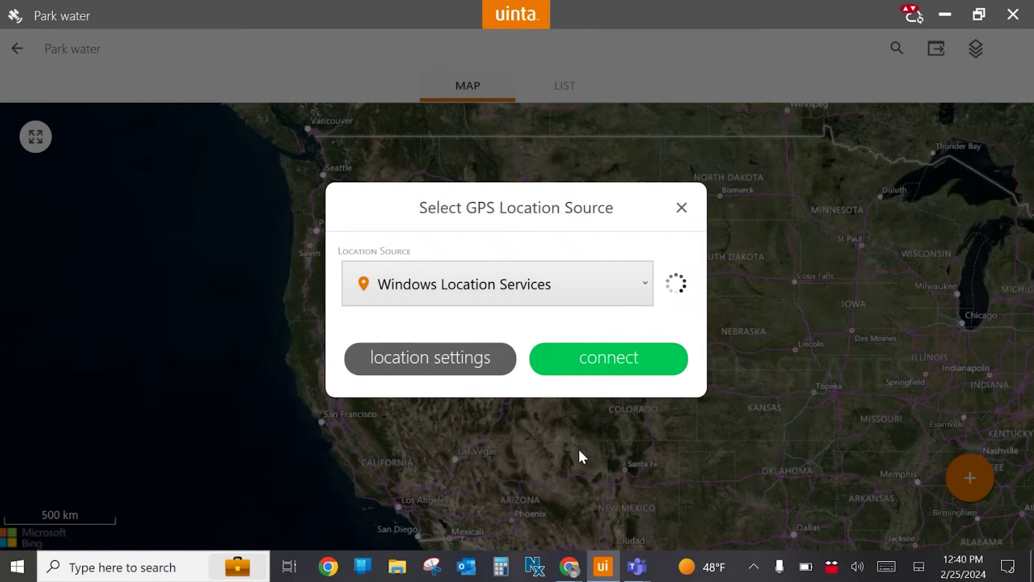
# Close the Select GPS Location Source prompt and open the map's add-record chooser.
pyautogui.click(682, 209)
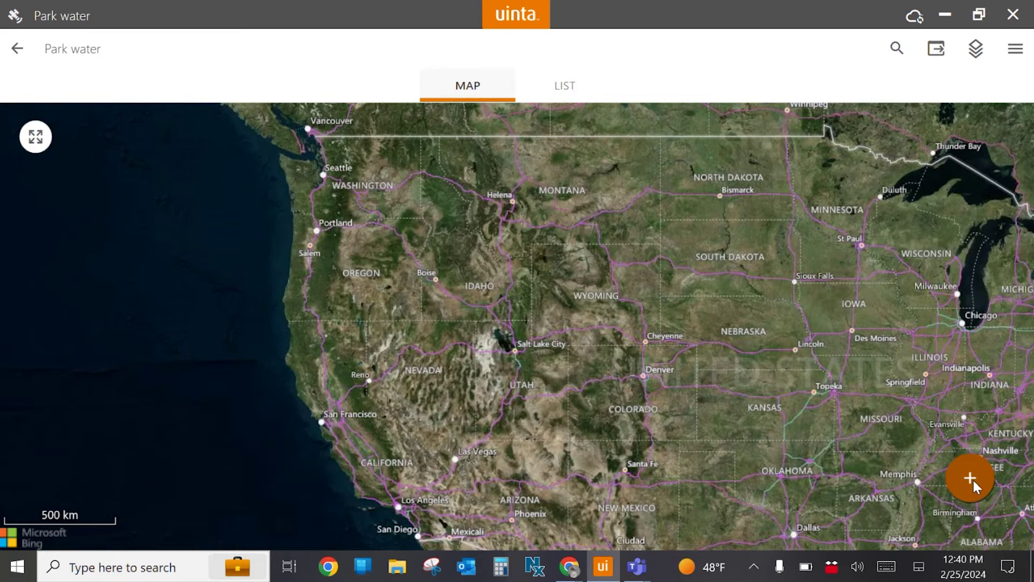
pyautogui.click(972, 478)
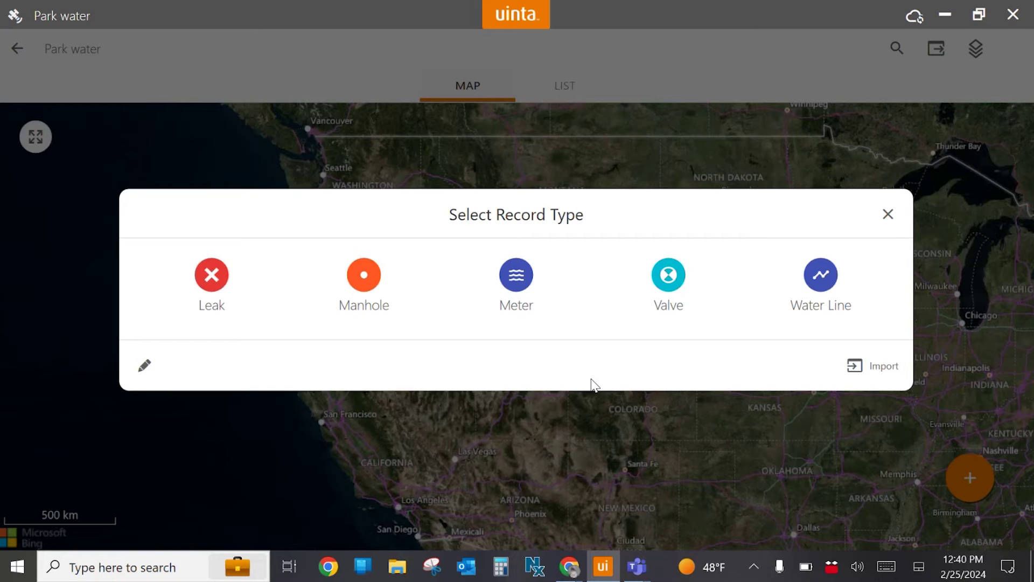
# Create a 'Water drain' record type based on Point with a water-drop icon, and open its fields.
pyautogui.click(134, 367)
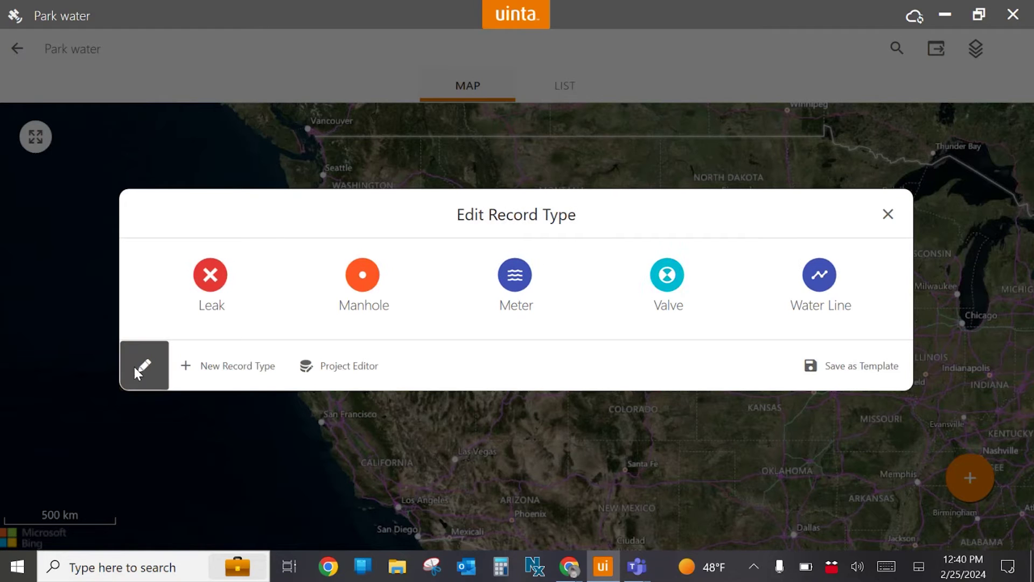
pyautogui.click(225, 365)
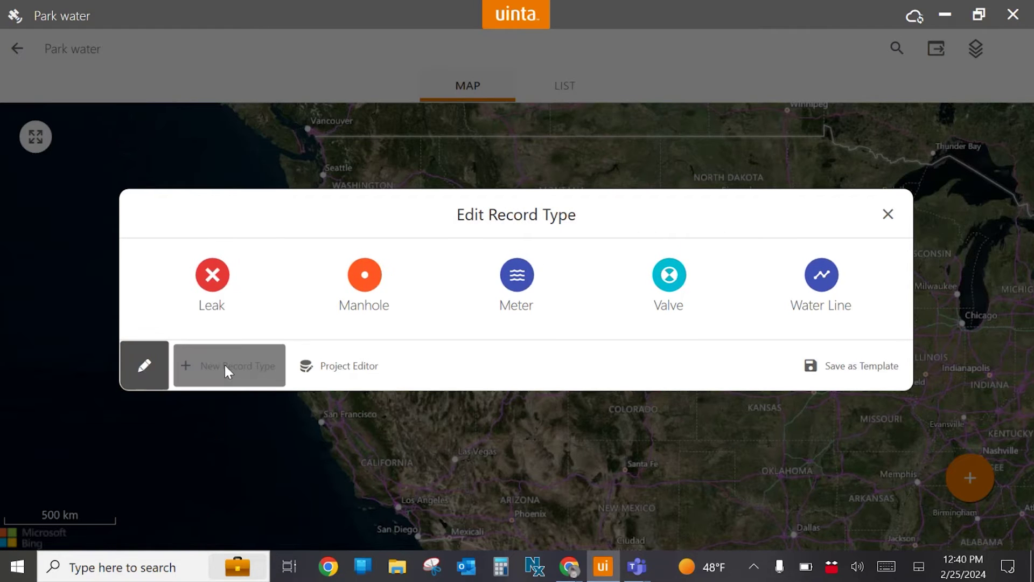
pyautogui.click(410, 236)
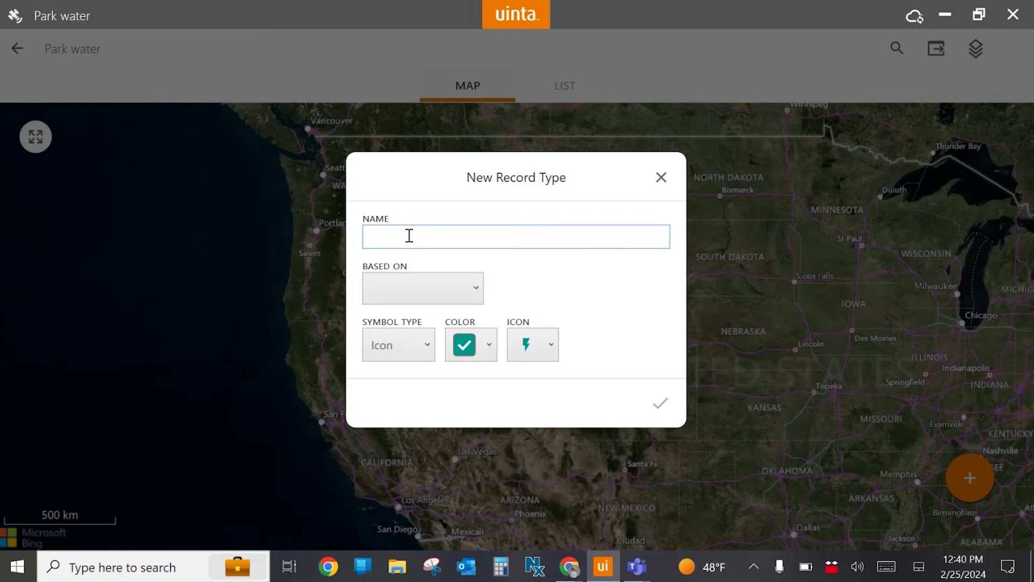
pyautogui.write('Water drain')
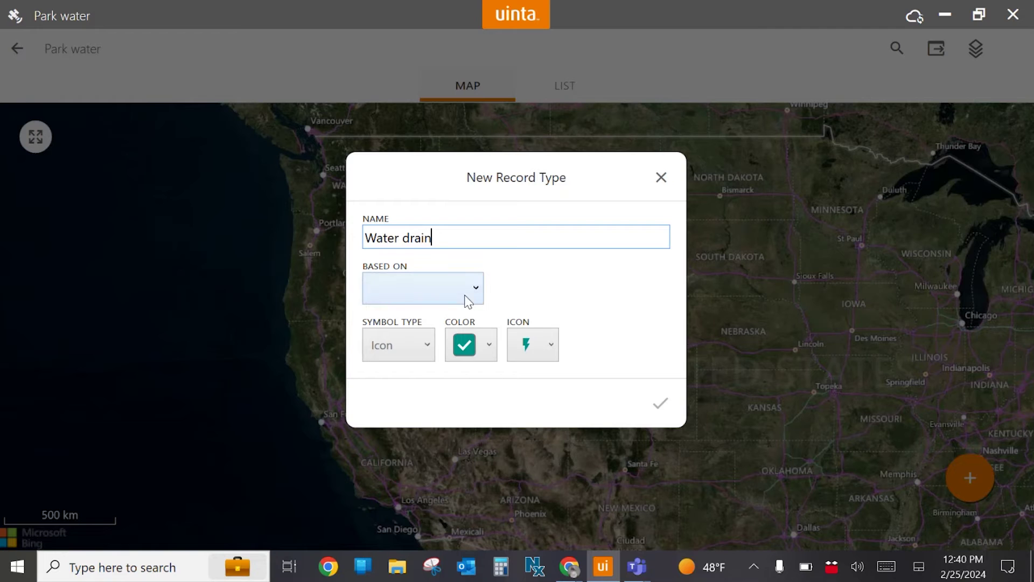
pyautogui.click(466, 296)
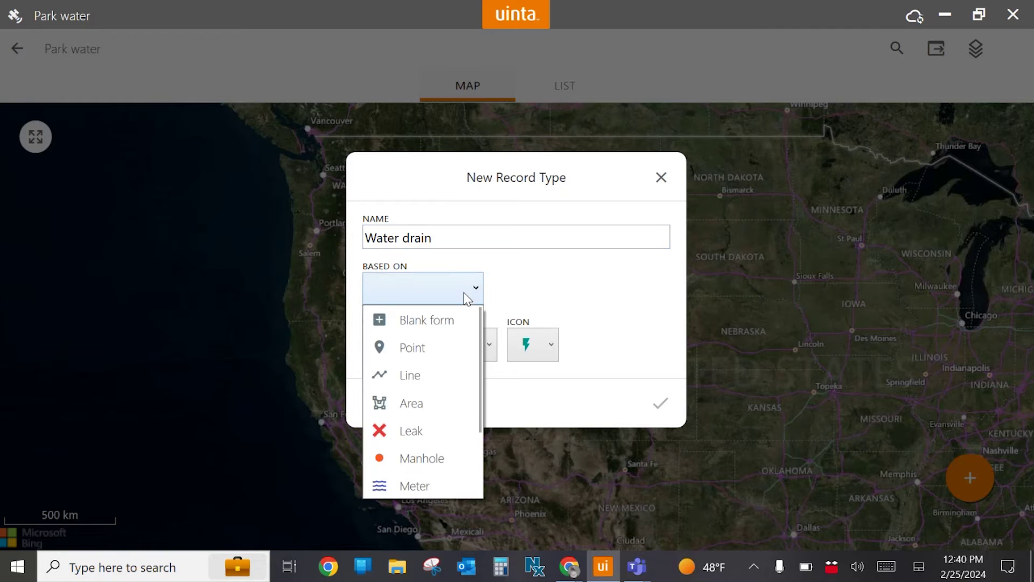
pyautogui.click(450, 348)
pyautogui.click(549, 346)
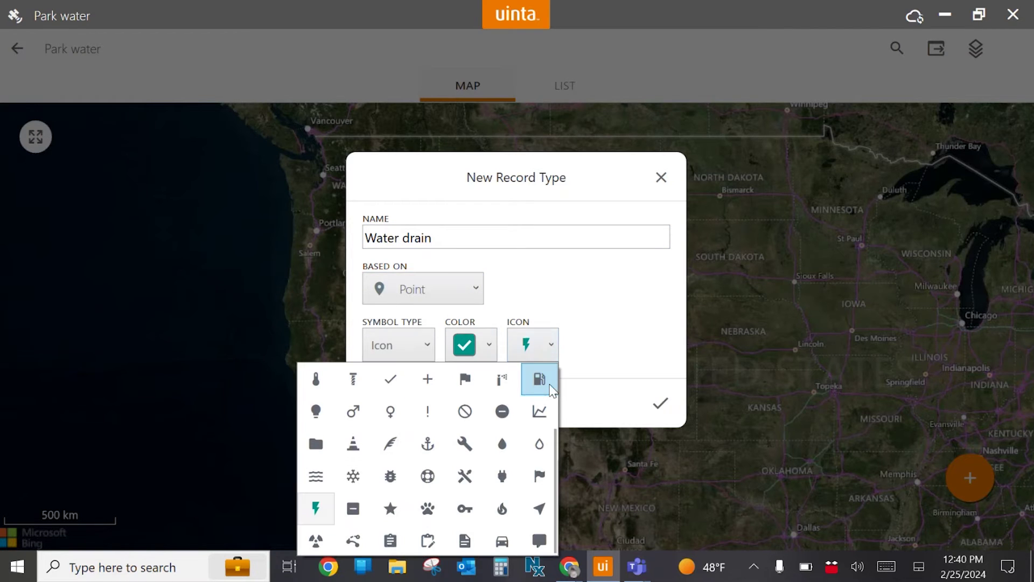
pyautogui.click(539, 443)
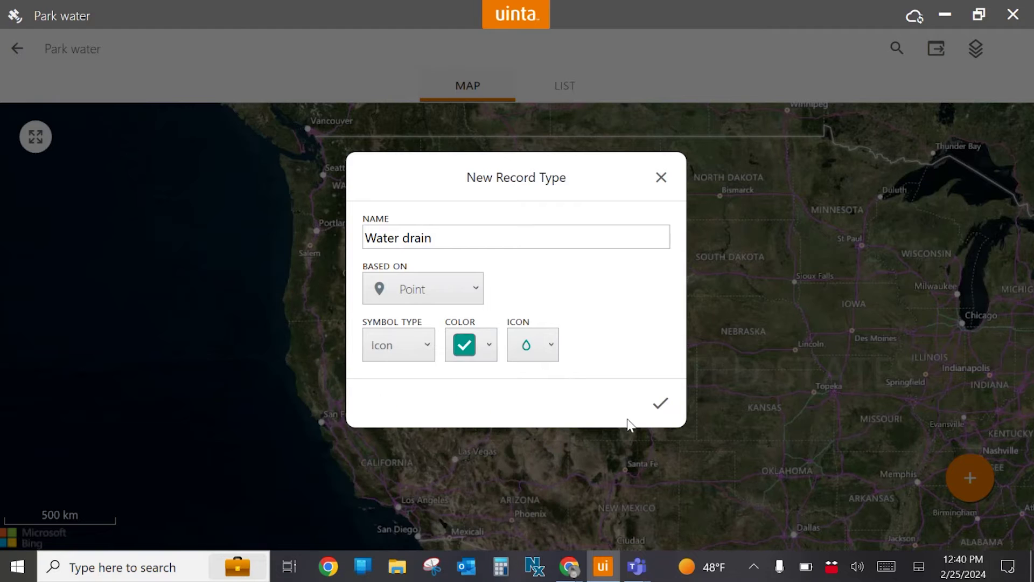
pyautogui.click(654, 409)
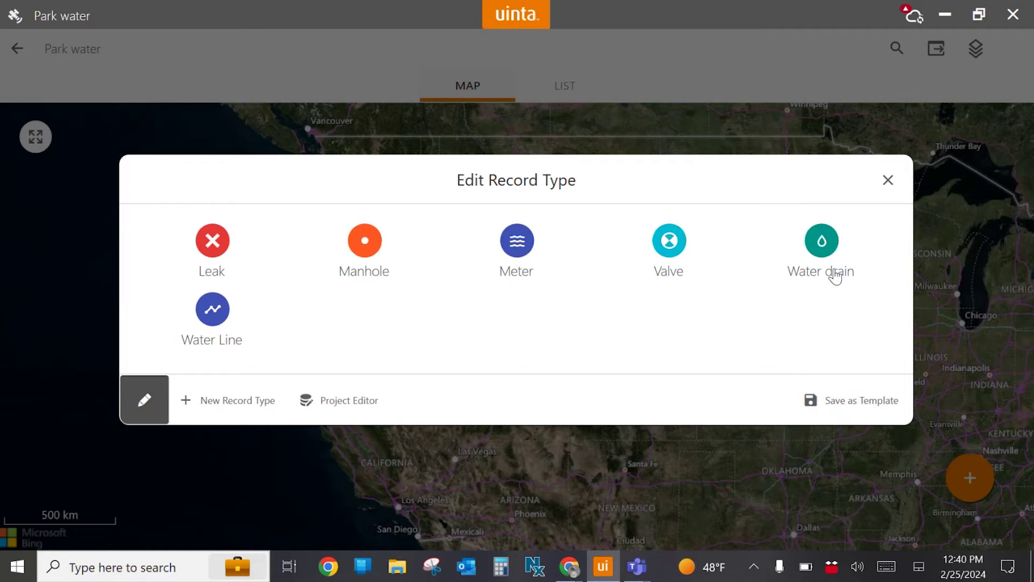
pyautogui.click(823, 243)
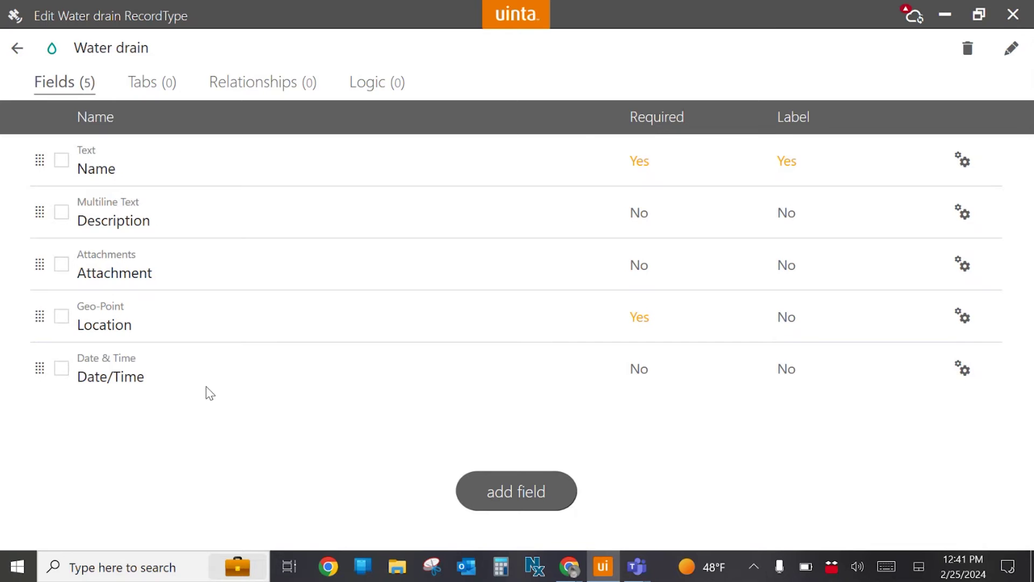
# Add a new Select List field to Water drain and name it 'Type'.
pyautogui.click(511, 484)
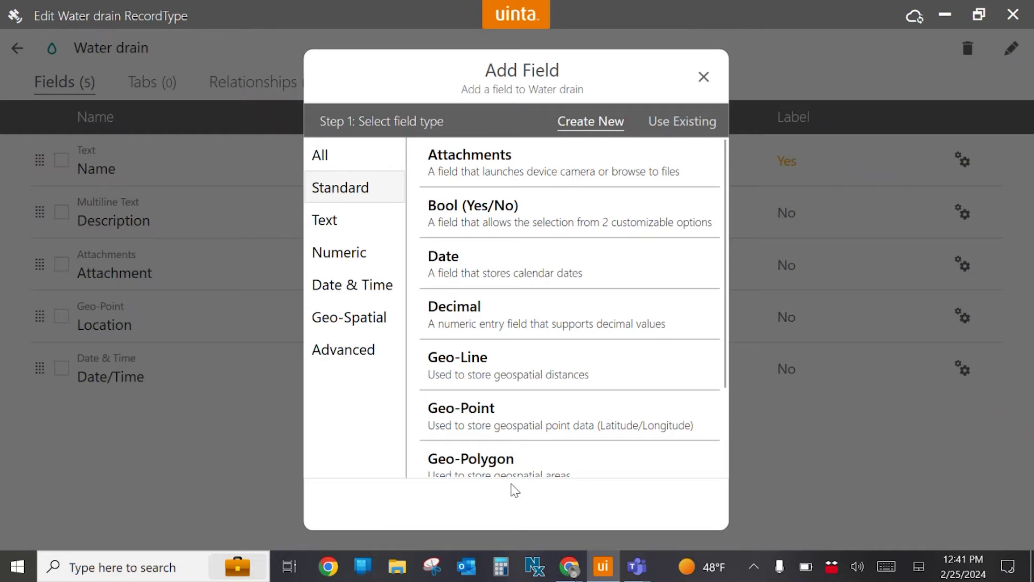
pyautogui.scroll(-3, 571, 316)
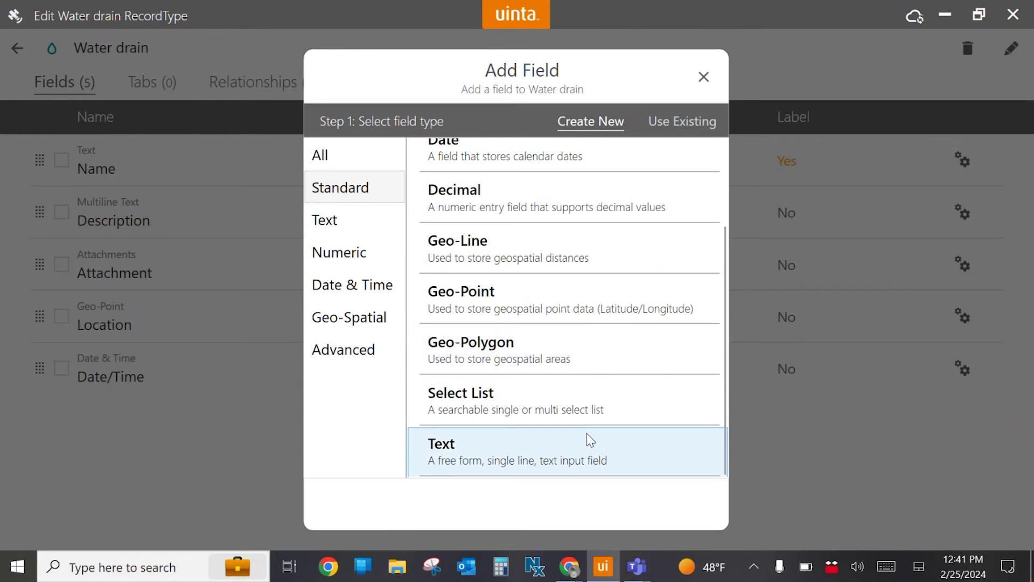
pyautogui.click(585, 405)
pyautogui.click(706, 512)
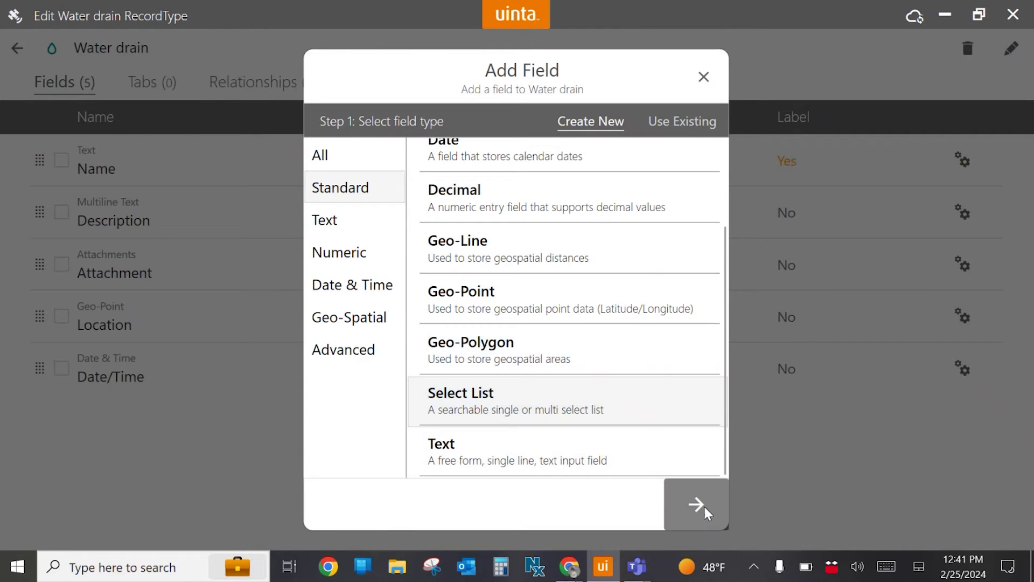
pyautogui.click(576, 164)
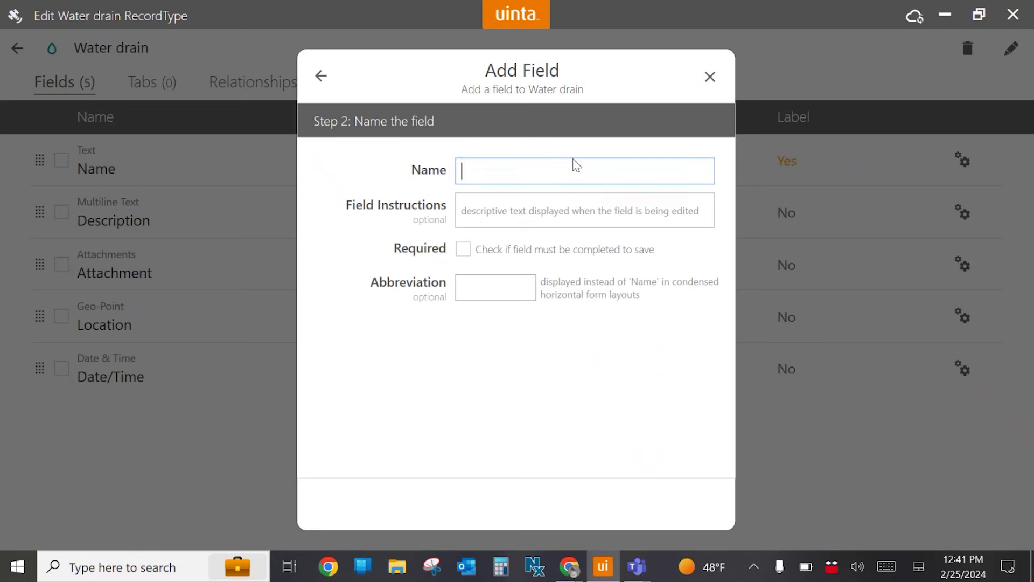
pyautogui.write('Type')
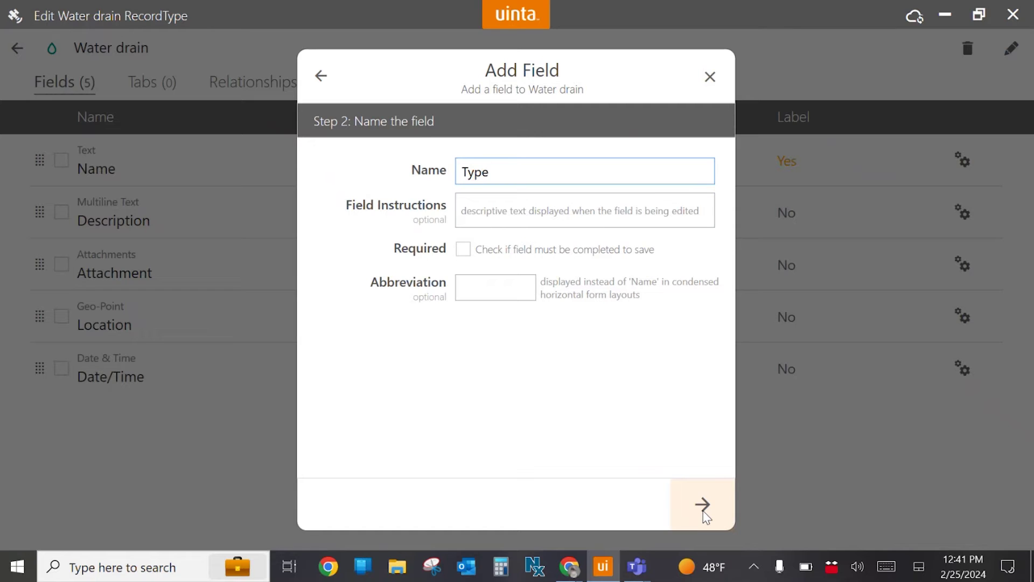
pyautogui.click(704, 512)
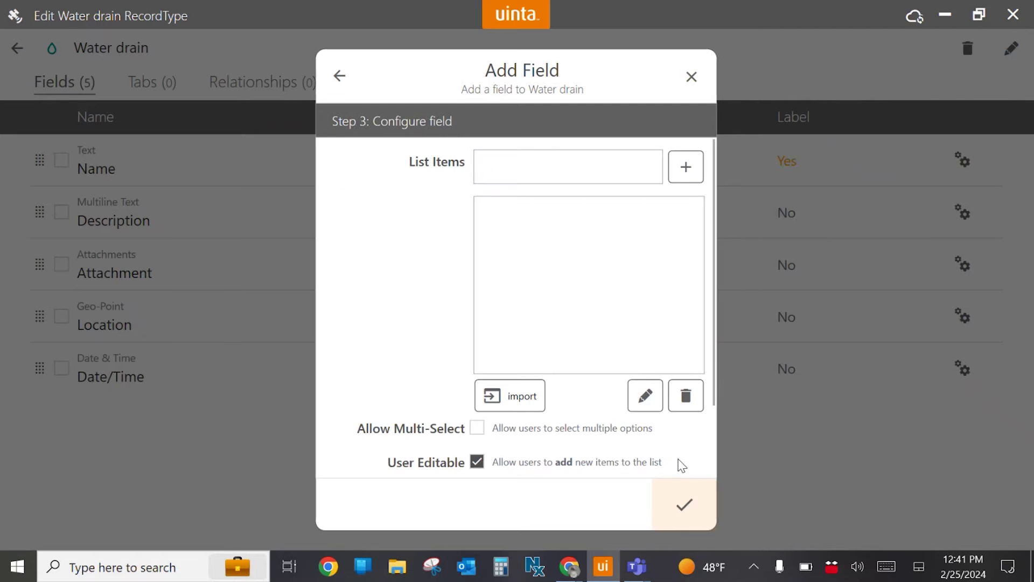
# Give the Type field the list items A, B and C, and save it.
pyautogui.click(567, 162)
pyautogui.write('A')
pyautogui.press('Return')
pyautogui.write('B')
pyautogui.press('Return')
pyautogui.write('C')
pyautogui.press('Return')
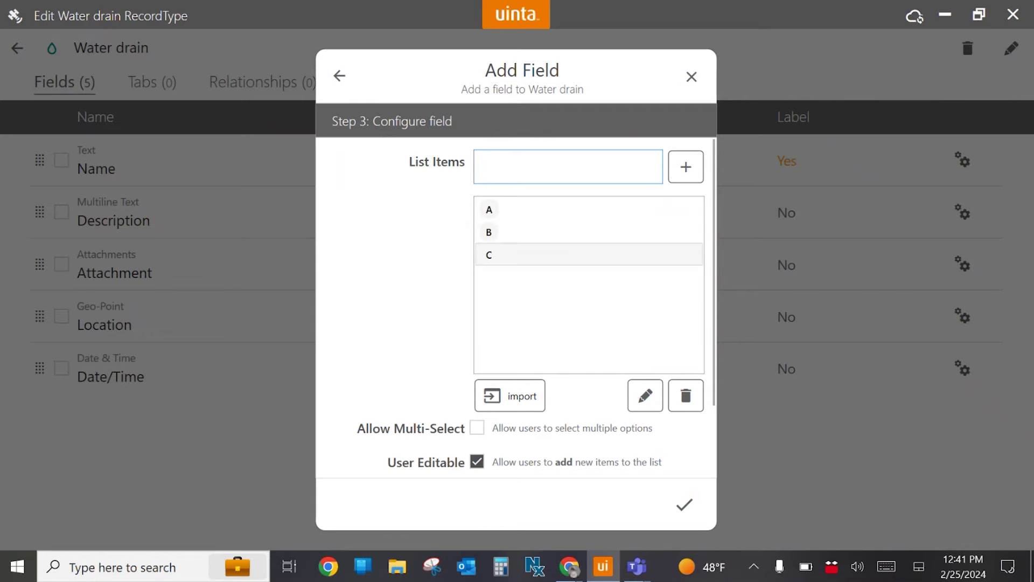
pyautogui.scroll(-1, 485, 429)
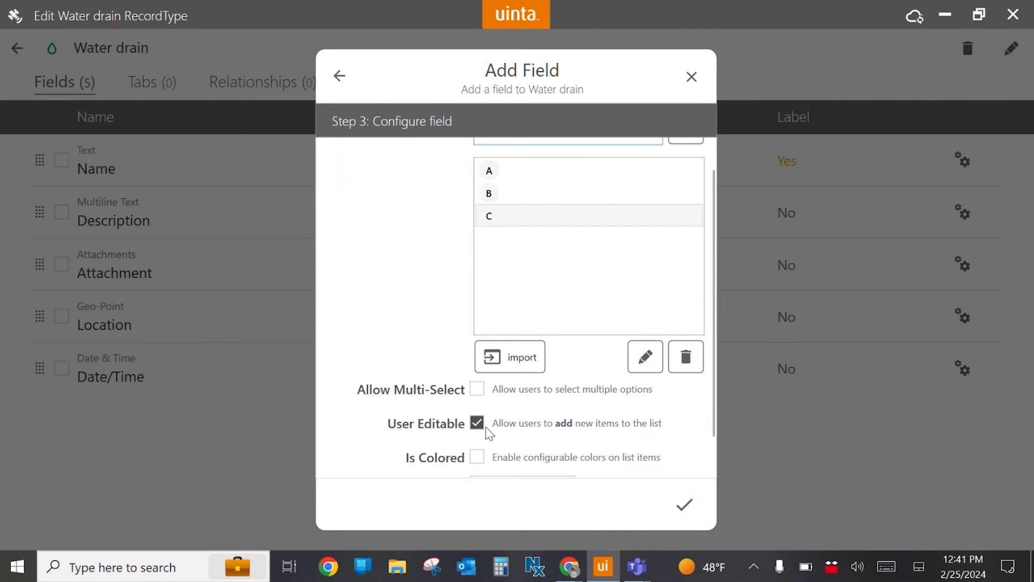
pyautogui.click(683, 505)
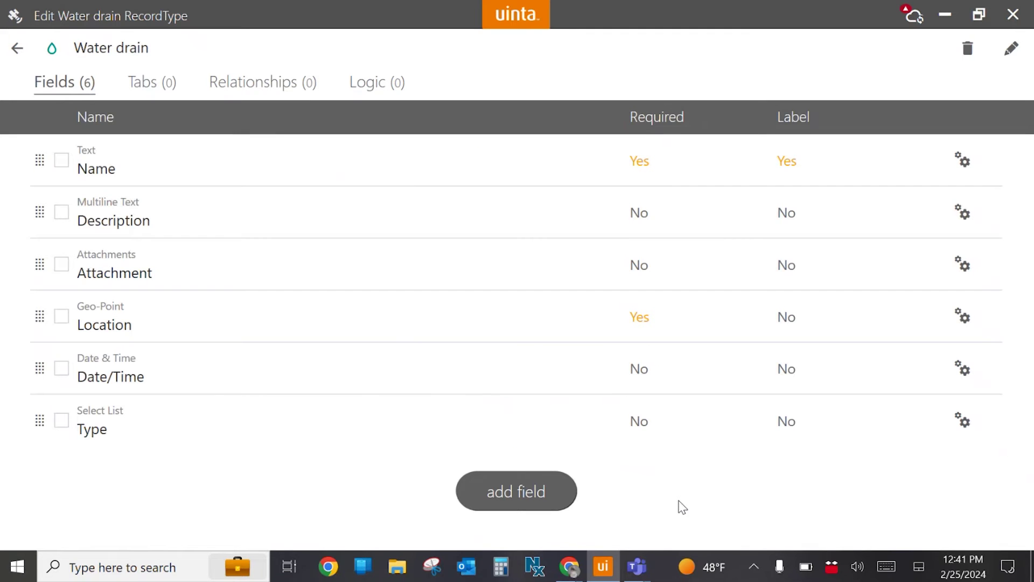
# Move the Type field just below Name, exit record type editing, and return to the Projects list.
pyautogui.moveTo(40, 420); pyautogui.dragTo(43, 196)
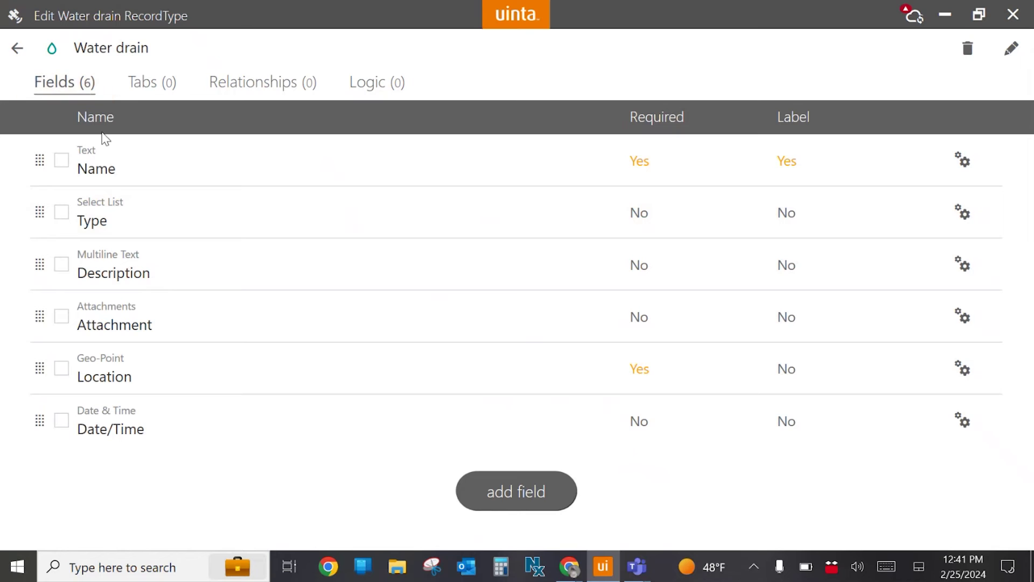
pyautogui.click(24, 43)
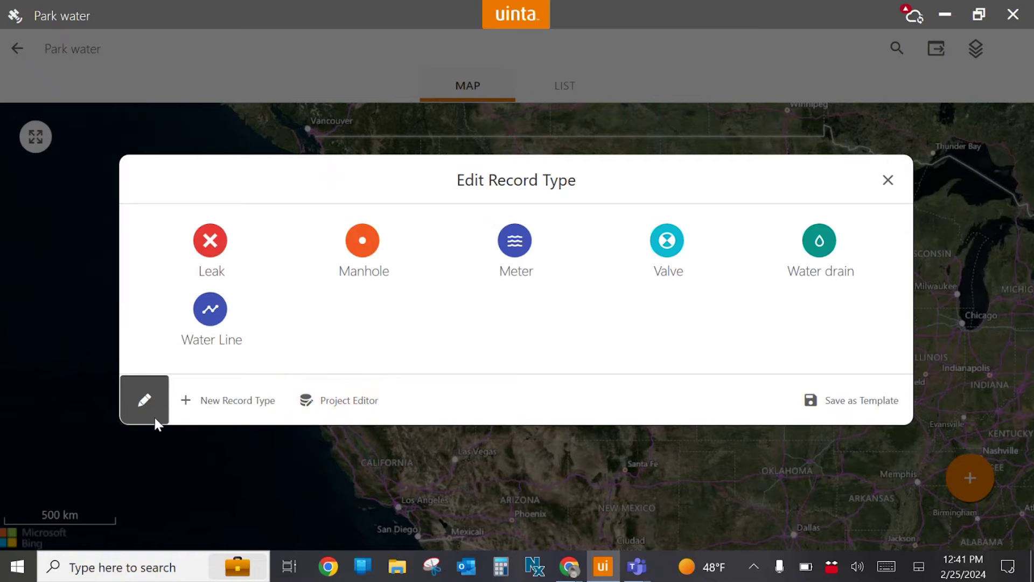
pyautogui.click(140, 409)
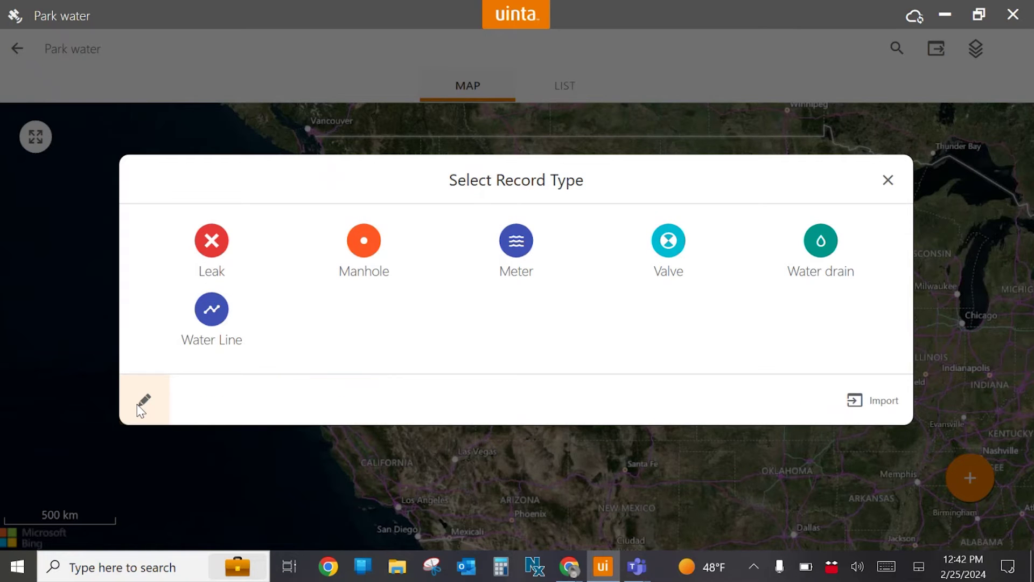
pyautogui.click(900, 186)
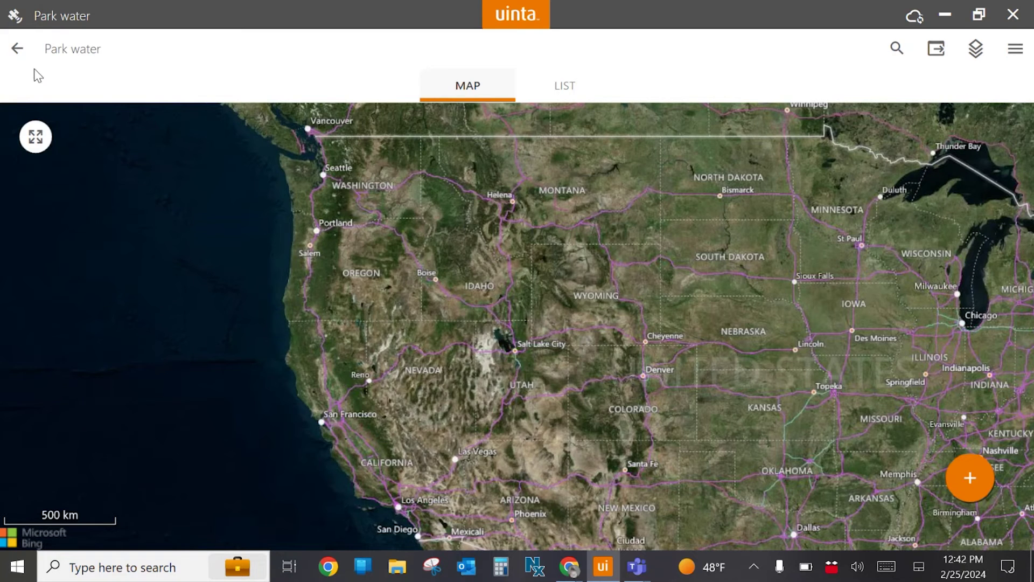
pyautogui.click(18, 48)
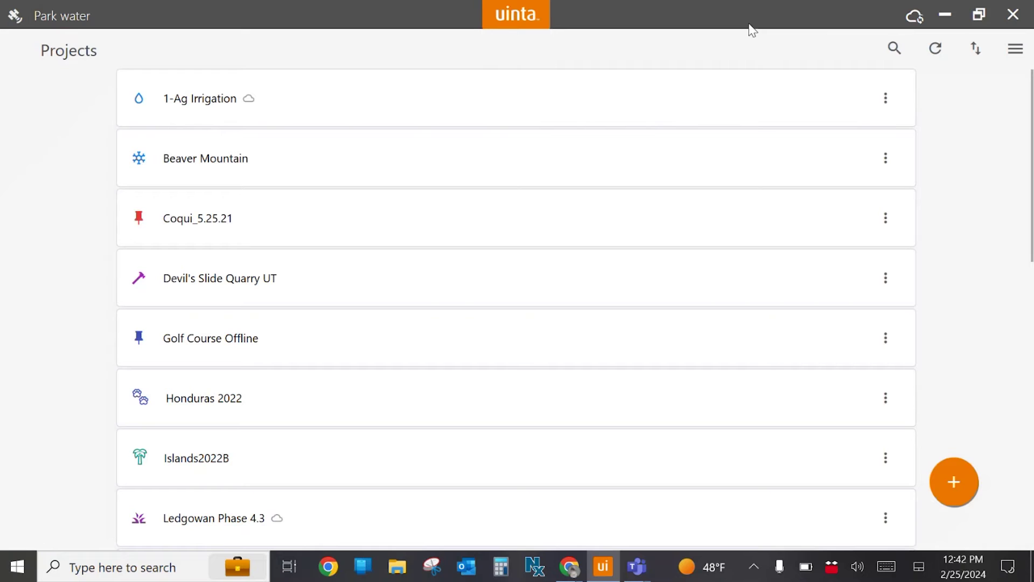
# Search 'par' and, through Manage Access, add one more non-admin user to Park water.
pyautogui.click(896, 50)
pyautogui.write('par')
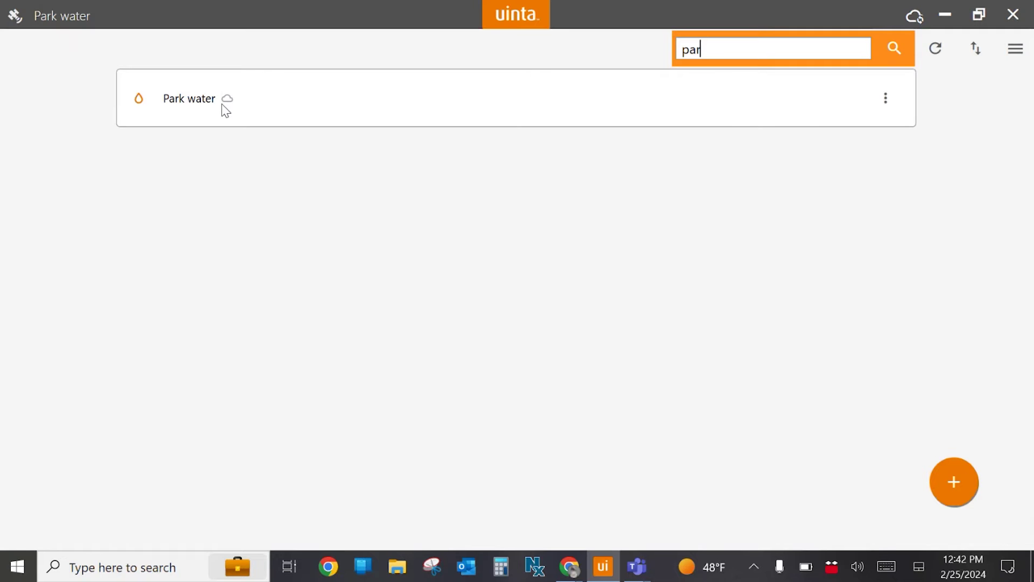
pyautogui.click(885, 98)
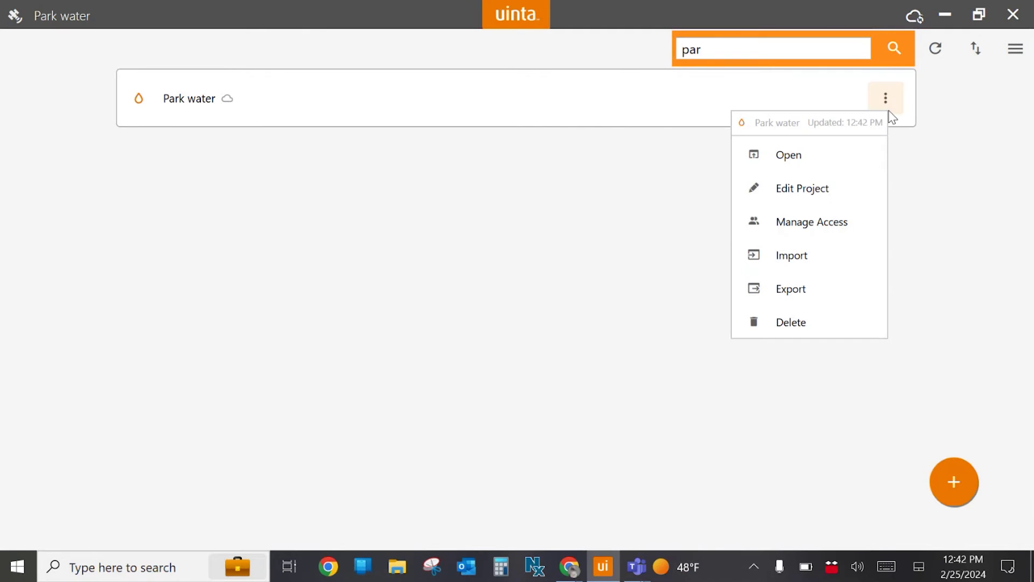
pyautogui.click(845, 223)
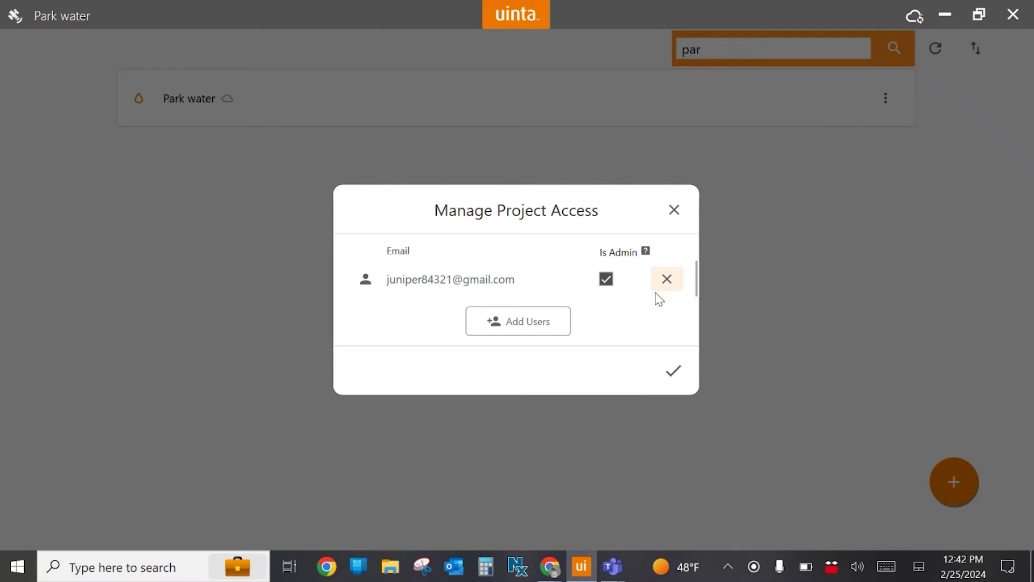
pyautogui.click(543, 334)
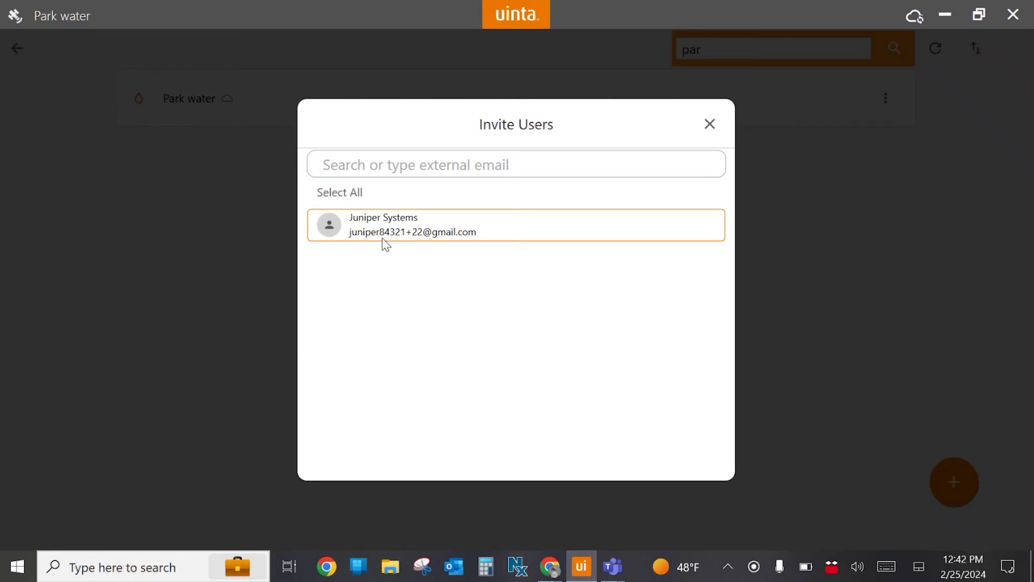
pyautogui.click(433, 242)
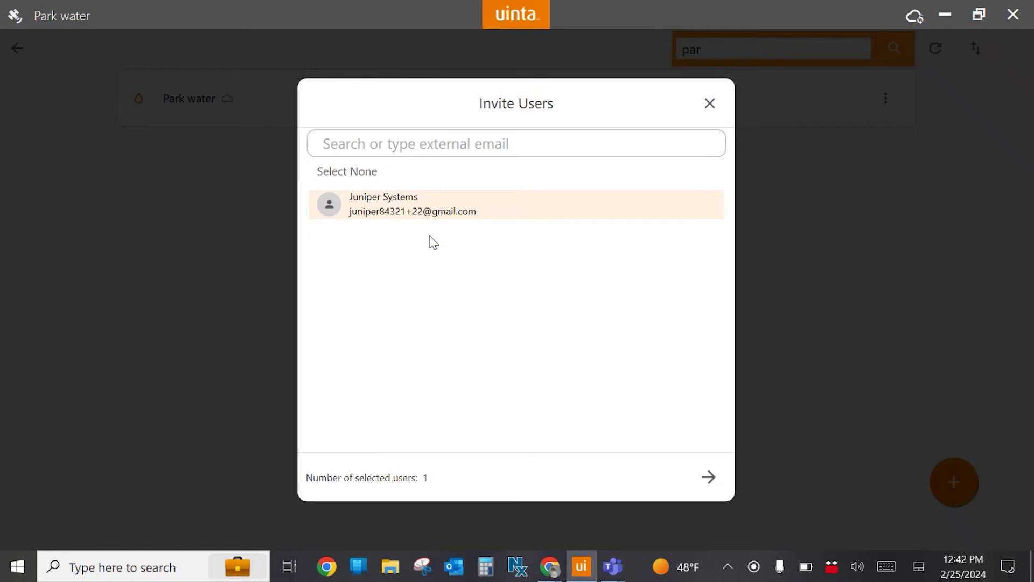
pyautogui.click(710, 482)
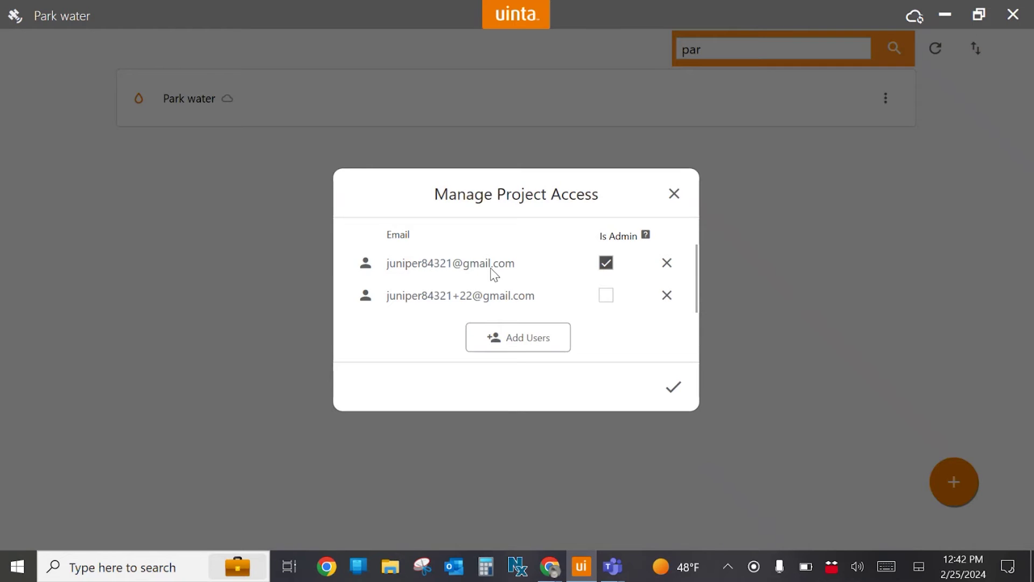
pyautogui.click(675, 395)
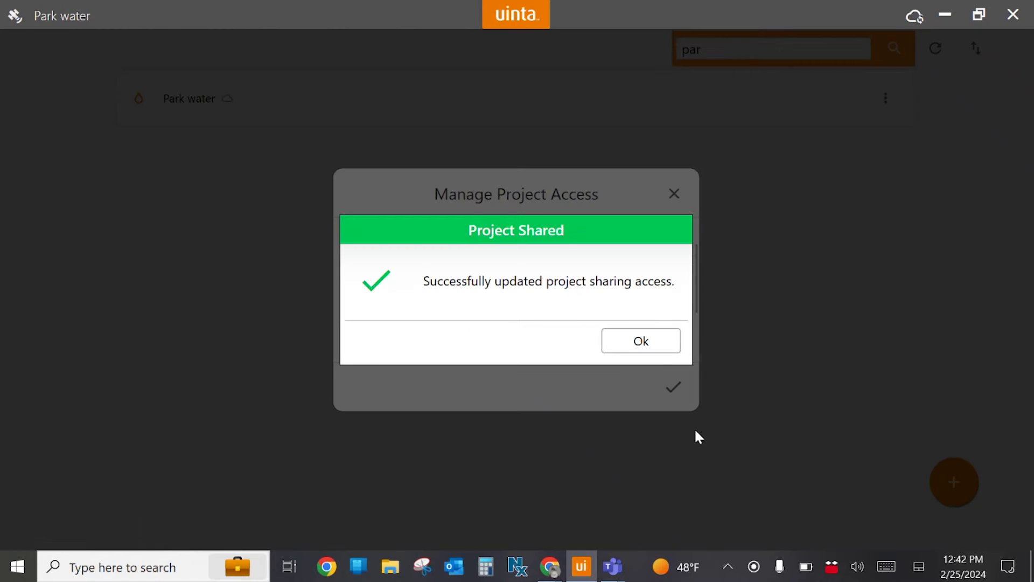
pyautogui.click(651, 343)
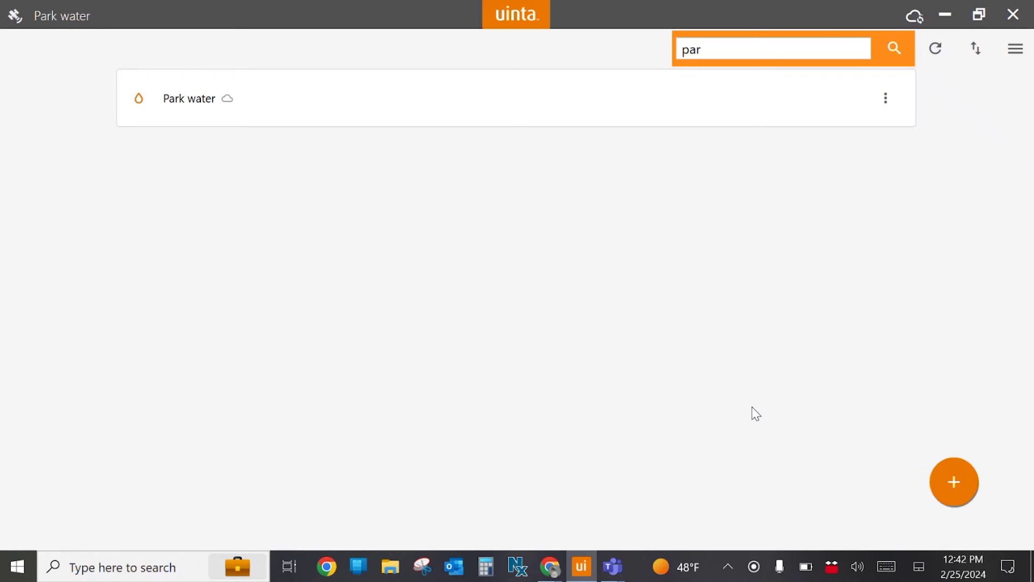
# Close the project search box so all projects are listed again.
pyautogui.click(896, 52)
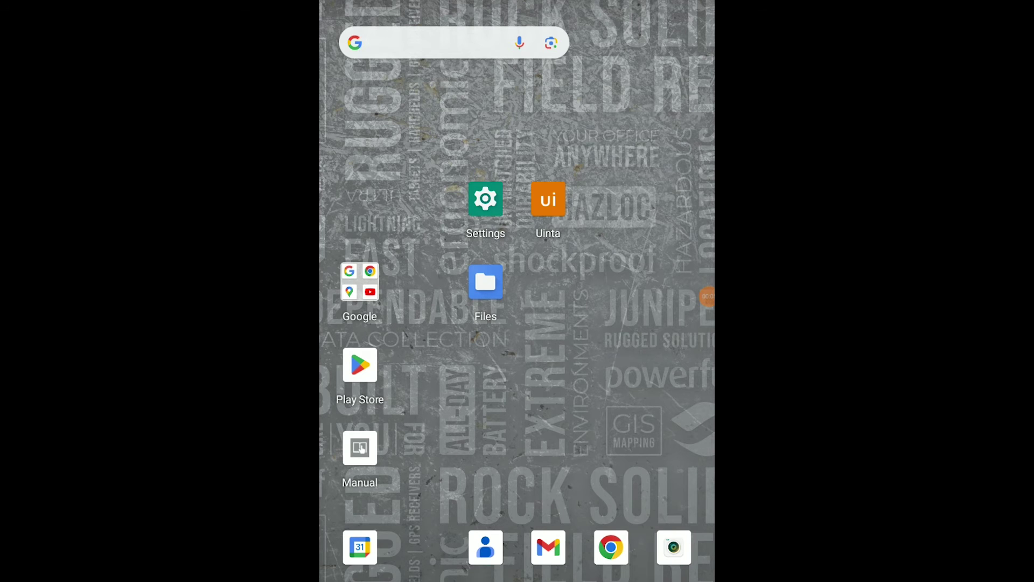
# Launch the Uinta app from the Android home screen to show its Projects list.
pyautogui.click(548, 200)
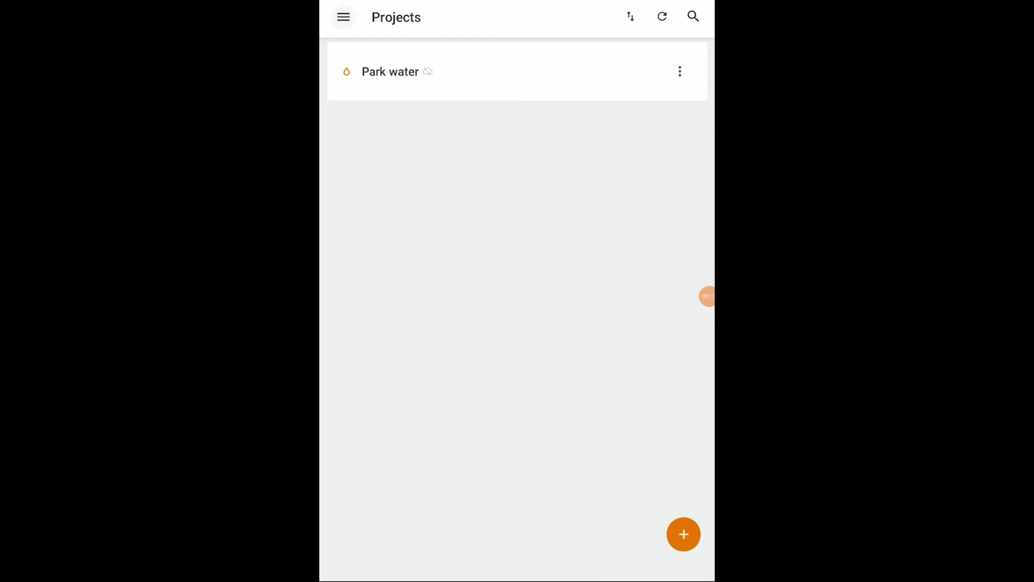
# Choose Geode 362547 as the GPS location source and start connecting to it.
pyautogui.click(343, 17)
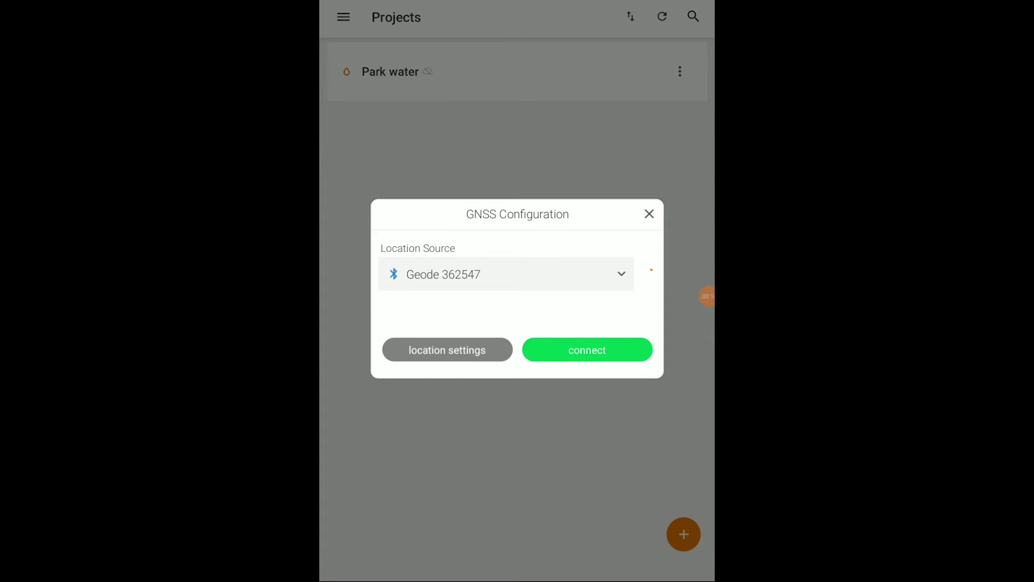
pyautogui.click(587, 350)
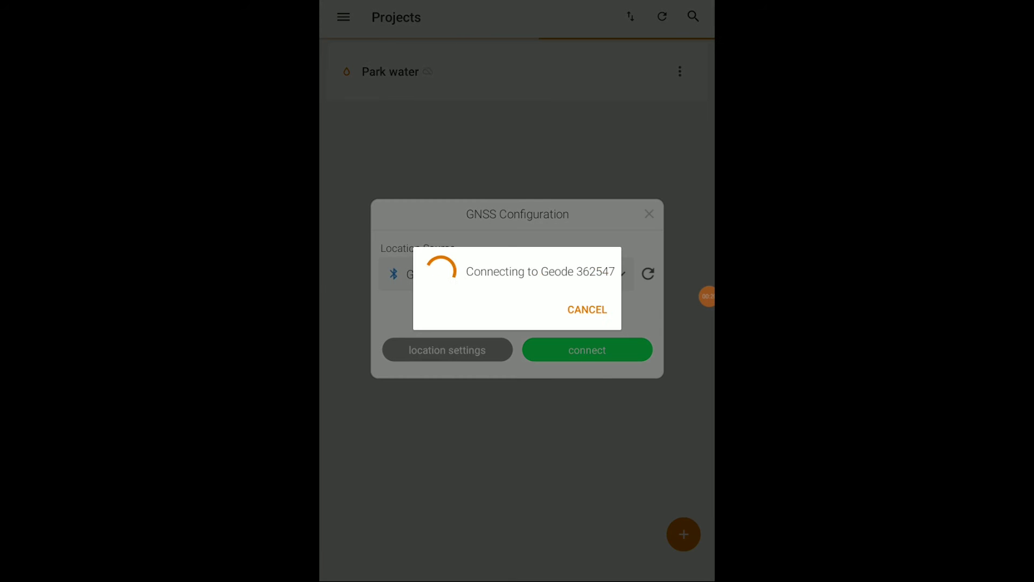